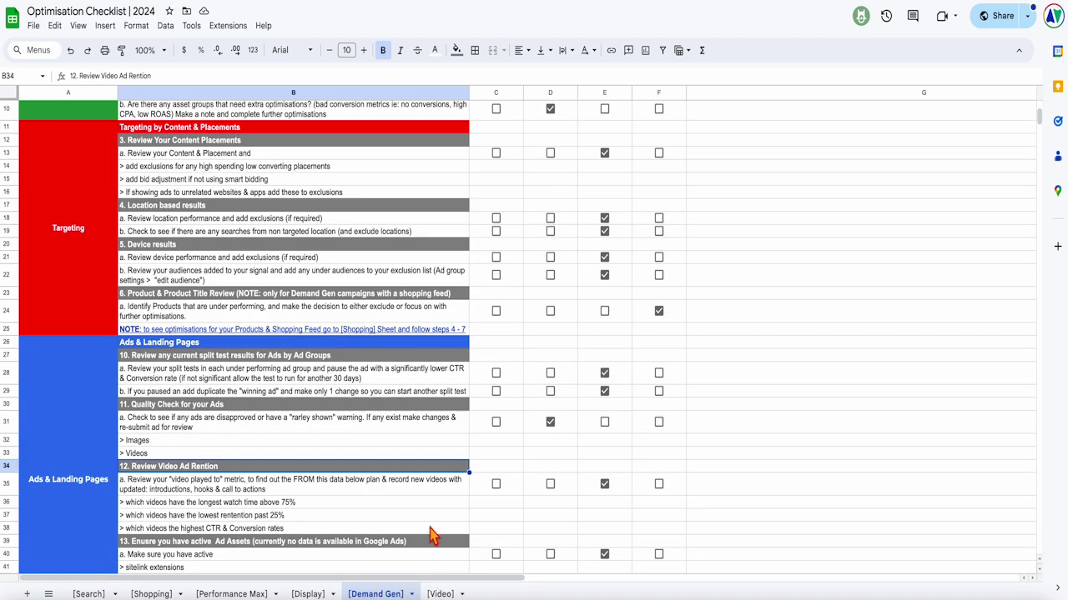
# Look through the Search, Shopping, Performance Max, Display and Demand Gen sheets of the optimisation checklist.
pyautogui.scroll(3, 432, 534)
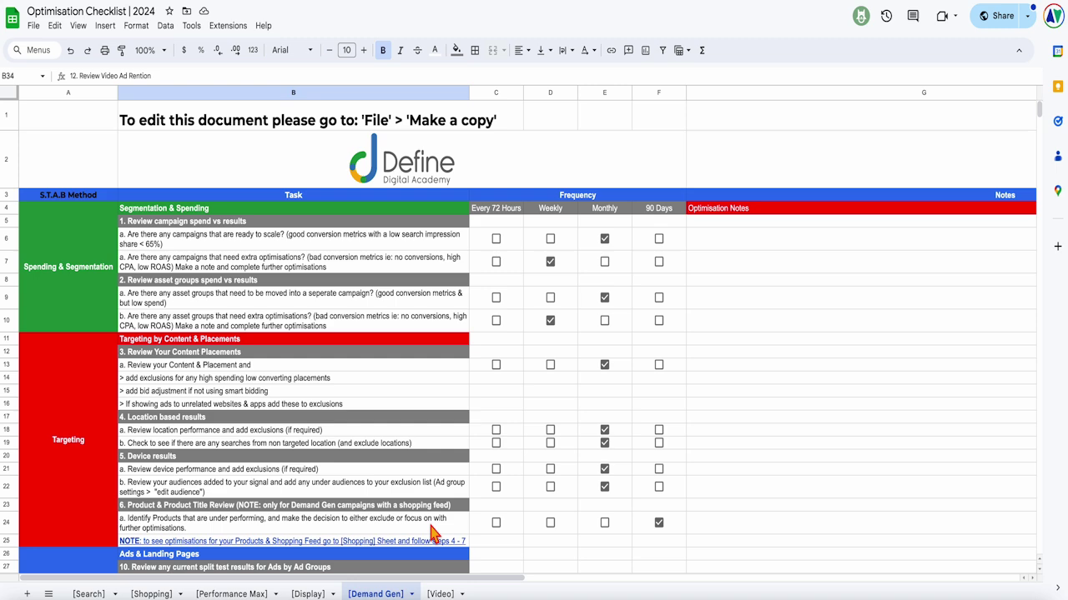
pyautogui.click(89, 594)
pyautogui.click(150, 594)
pyautogui.click(230, 593)
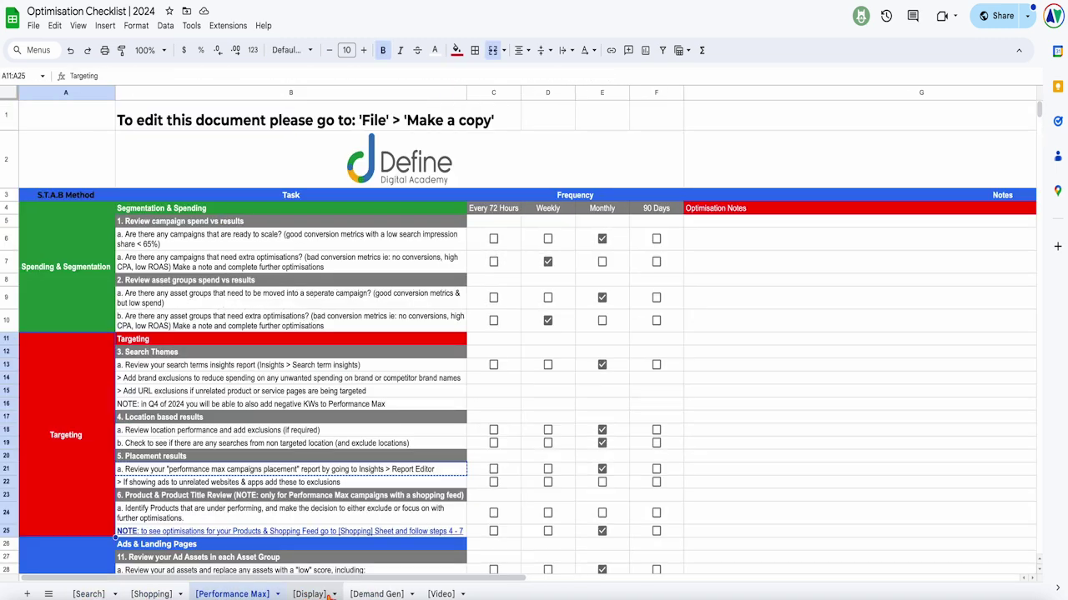
pyautogui.click(330, 593)
pyautogui.click(375, 594)
# Open the Video sheet of the checklist and read its targeting and ads & landing pages tasks.
pyautogui.click(439, 594)
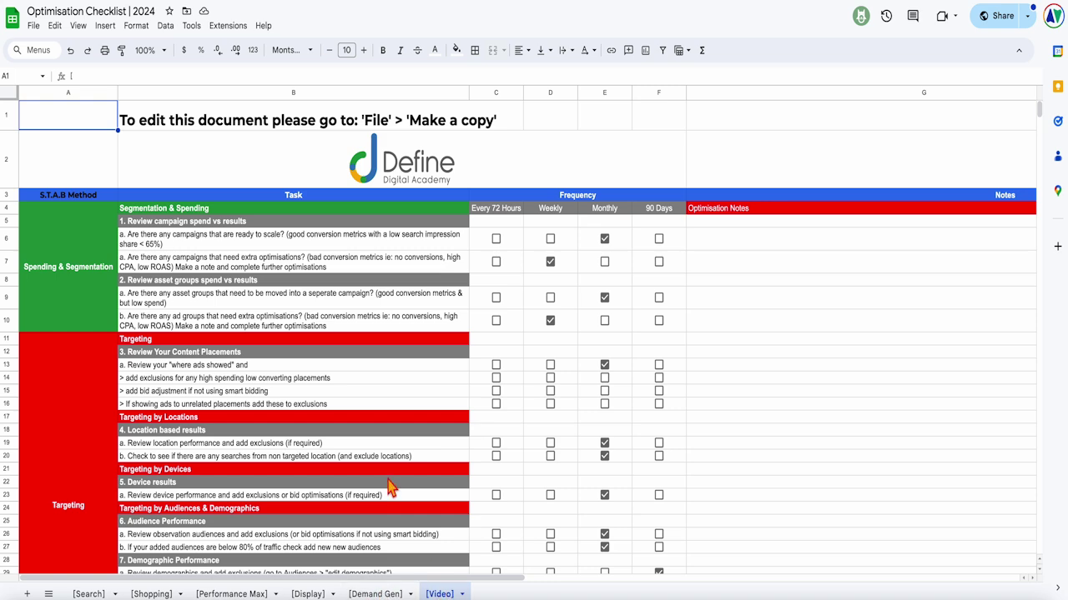
pyautogui.scroll(-4, 391, 487)
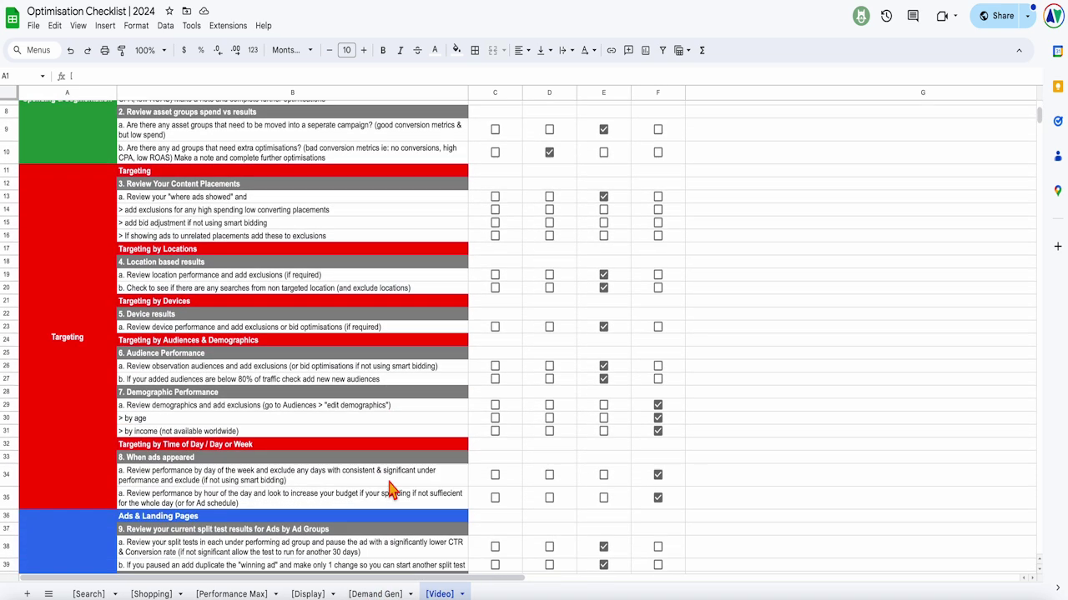
pyautogui.scroll(-5, 390, 487)
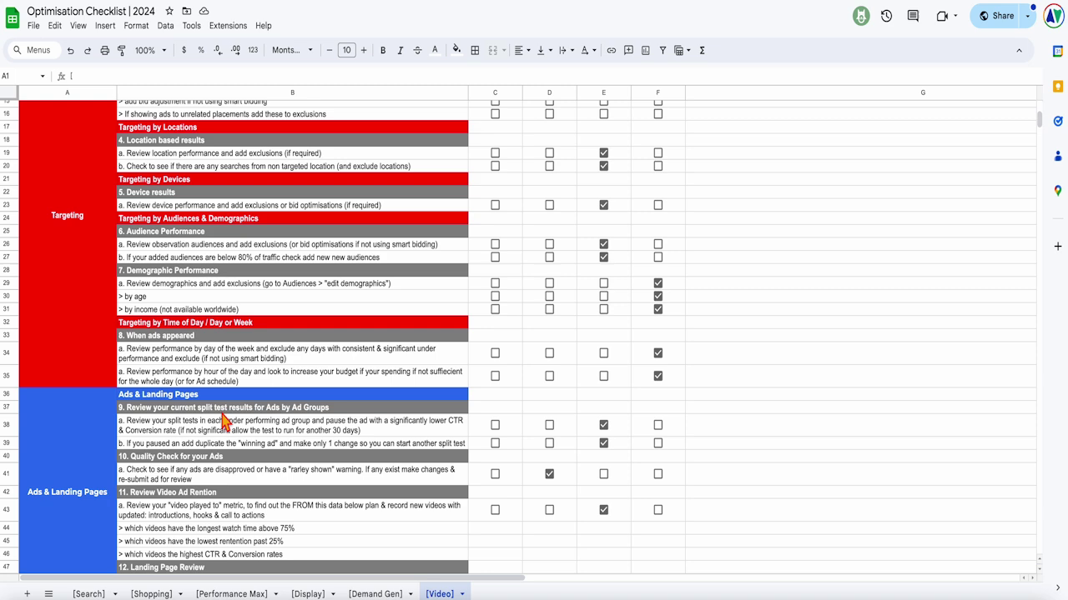
pyautogui.scroll(-2, 224, 422)
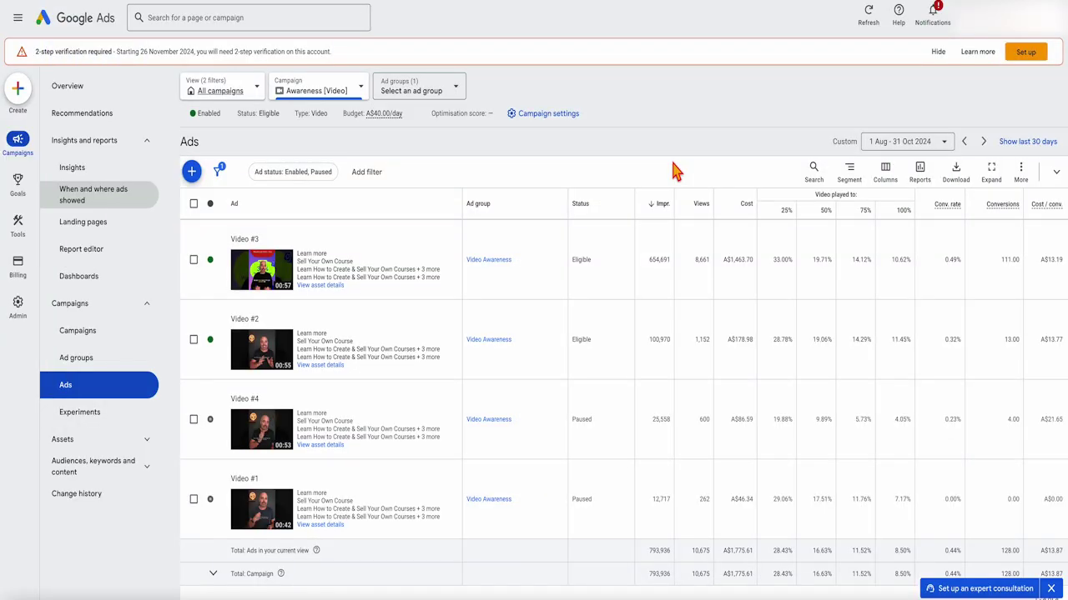
# Switch to Google Ads, open the ads of the Awareness [Video] campaign's Video Awareness ad group, and hide the 2-step verification notice.
pyautogui.click(937, 52)
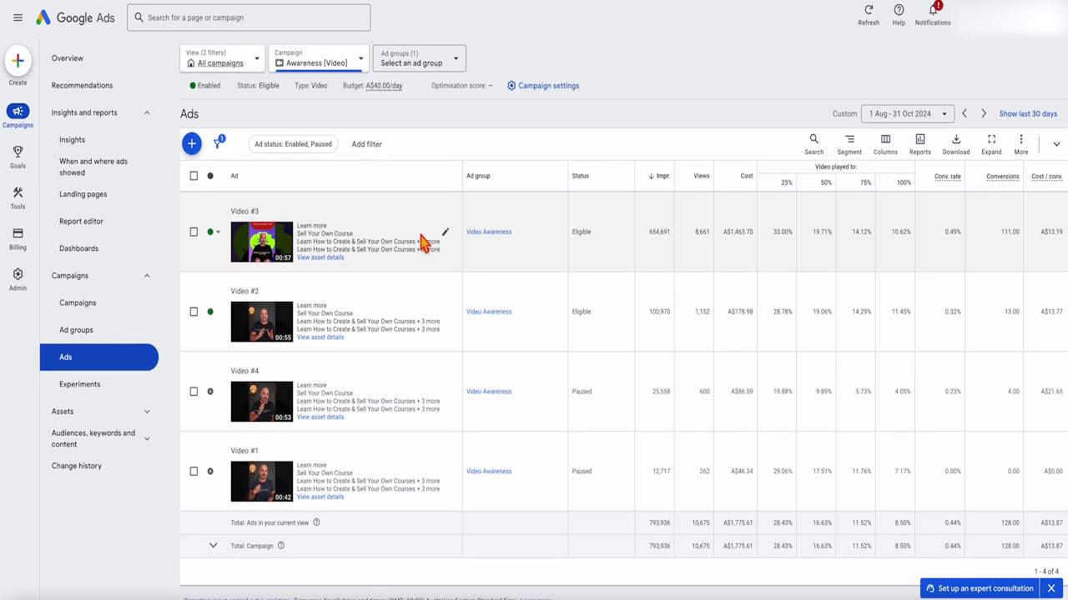
pyautogui.click(90, 309)
pyautogui.click(273, 230)
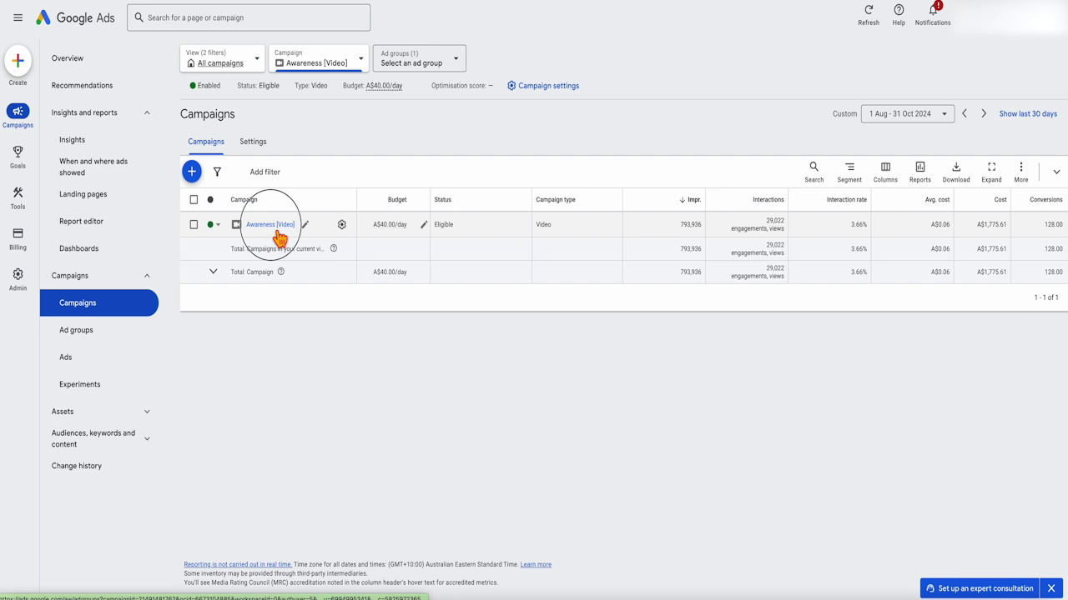
pyautogui.click(250, 222)
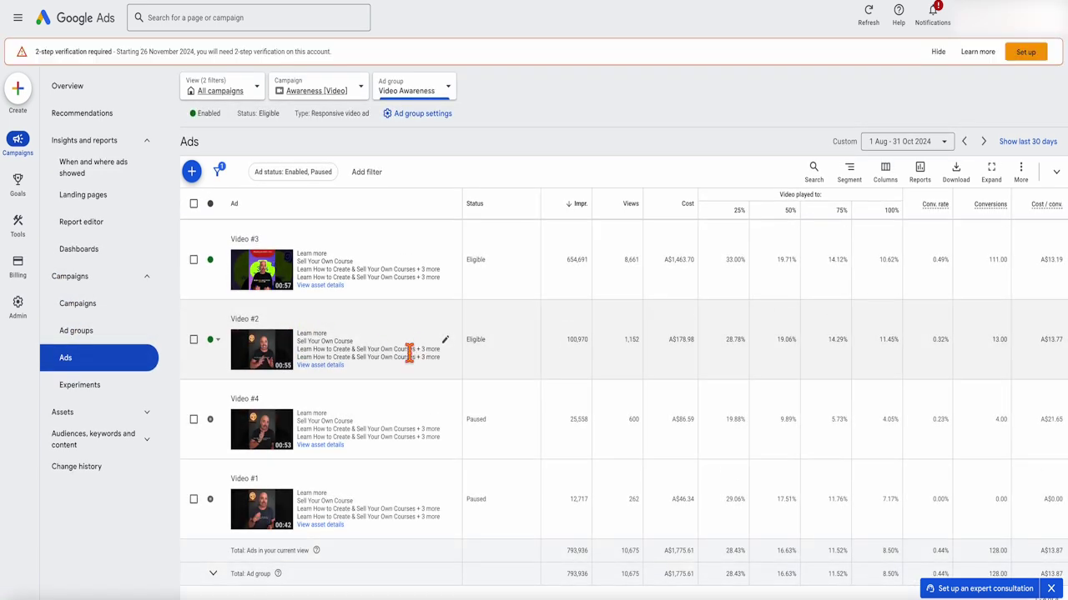
pyautogui.scroll(-1, 409, 350)
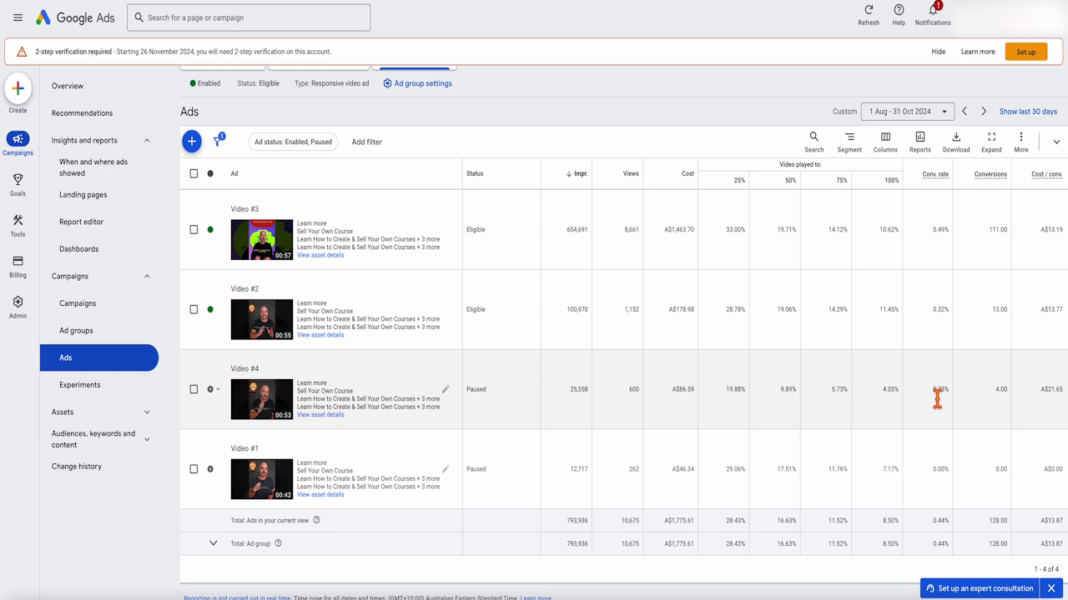
pyautogui.scroll(-1, 938, 396)
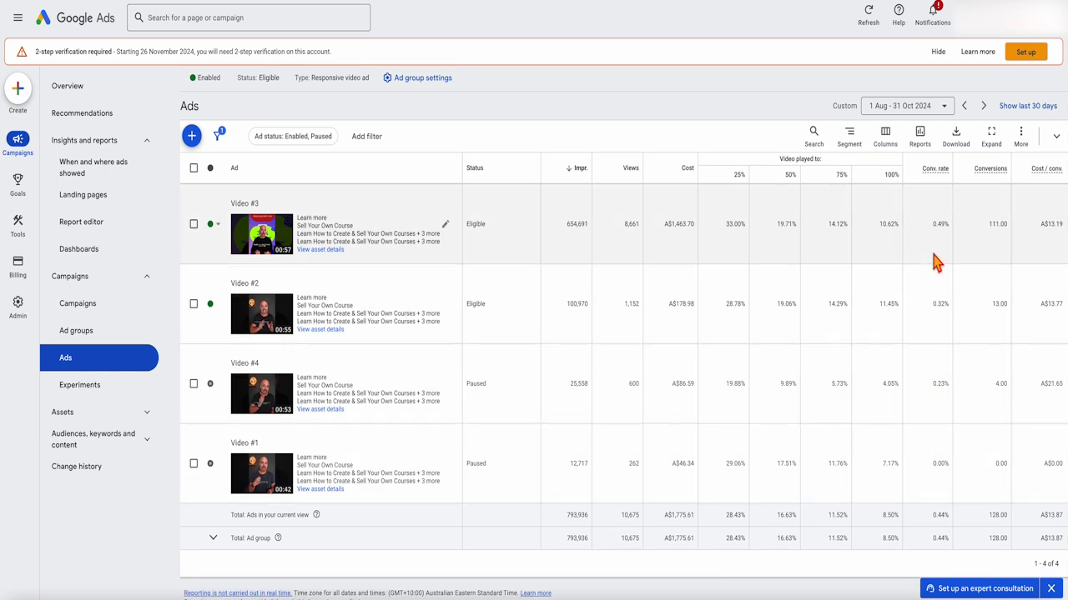
pyautogui.click(937, 52)
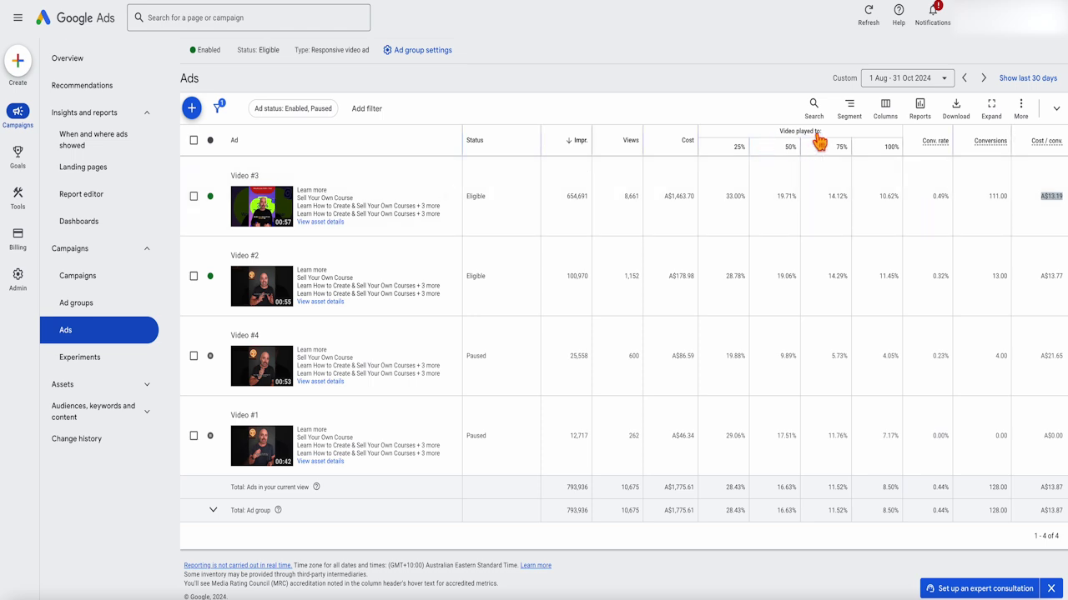
# Search the ads table's available columns for "25" and cancel the column changes.
pyautogui.click(886, 108)
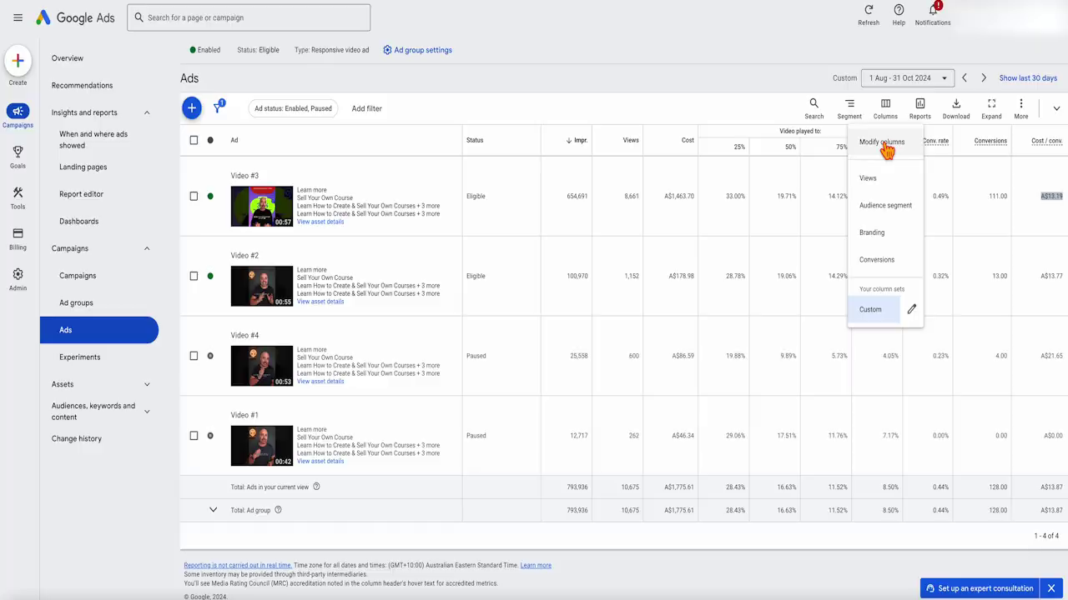
pyautogui.click(889, 150)
pyautogui.click(811, 55)
pyautogui.write('2')
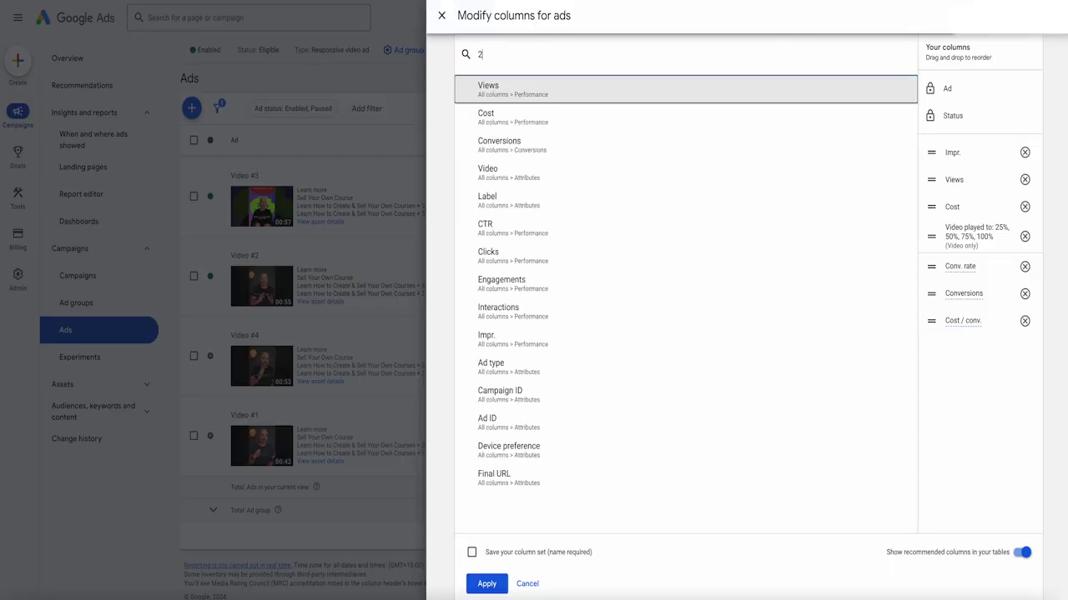
pyautogui.write('5')
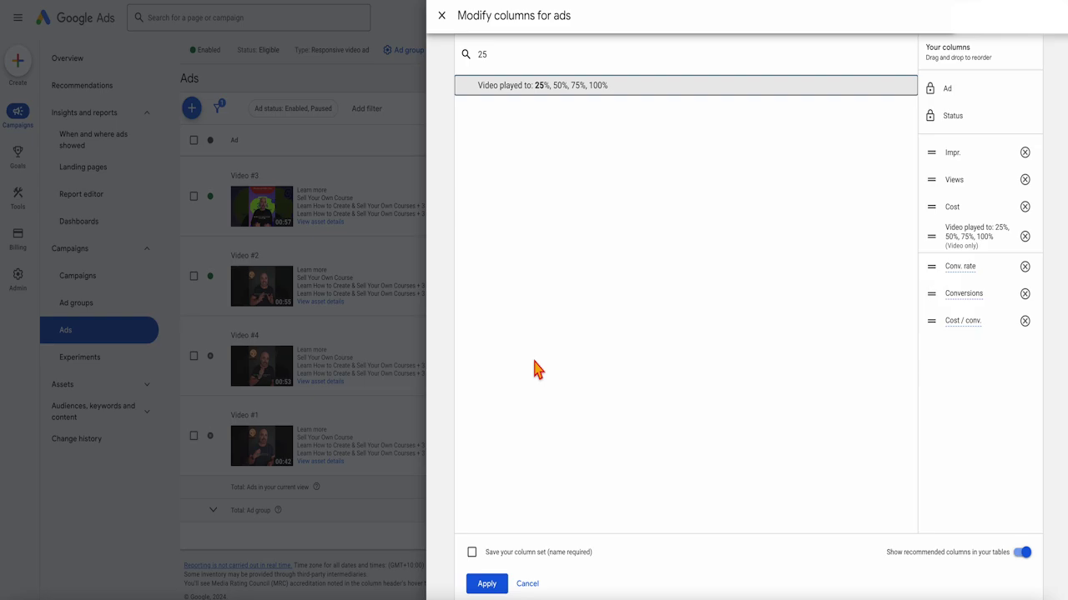
pyautogui.click(528, 582)
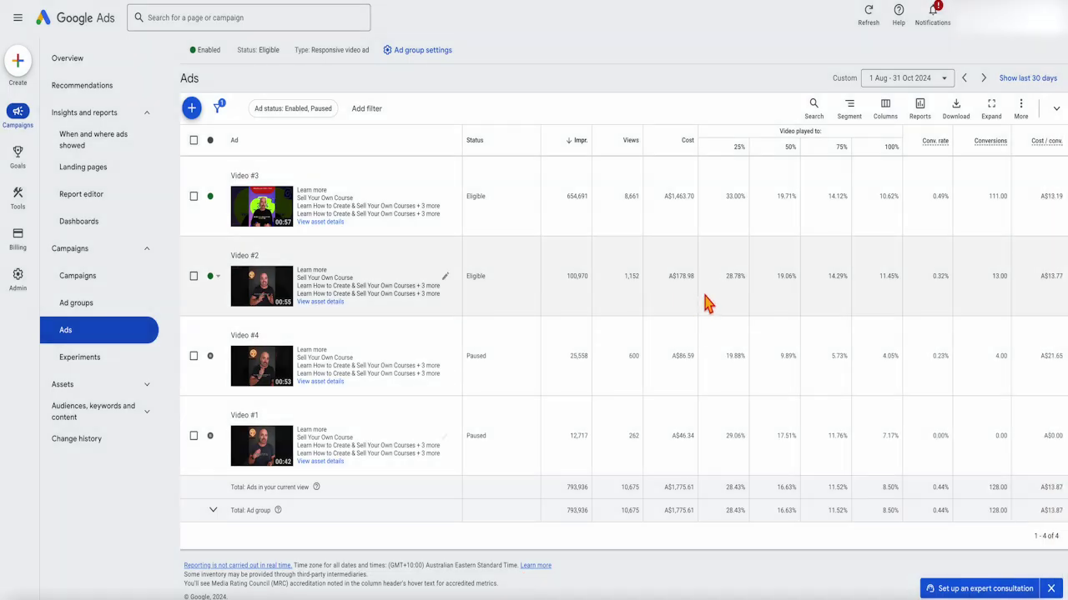
# Select the Video #1 and Video #4 ads and compare the 25% and 100% "Video played to" rates across the ads.
pyautogui.click(193, 436)
pyautogui.click(193, 357)
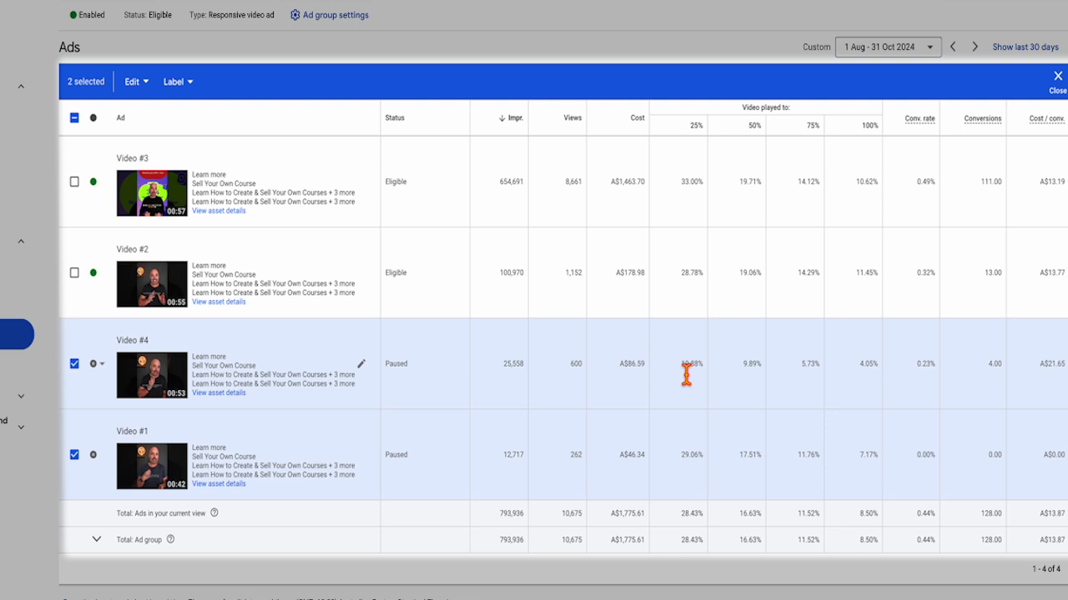
pyautogui.doubleClick(687, 367)
pyautogui.doubleClick(697, 457)
pyautogui.doubleClick(868, 457)
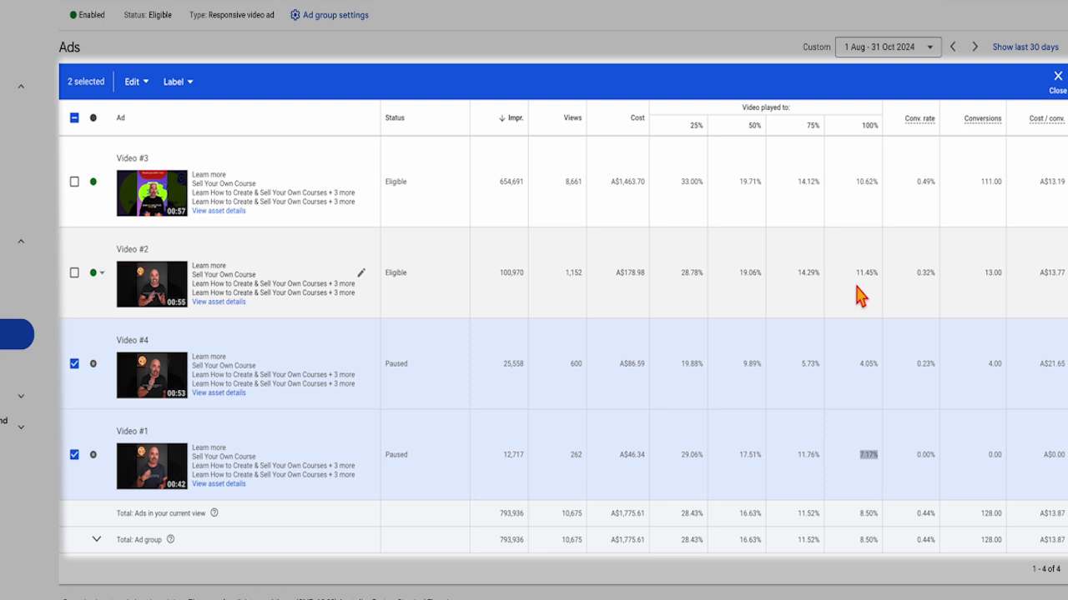
pyautogui.doubleClick(865, 274)
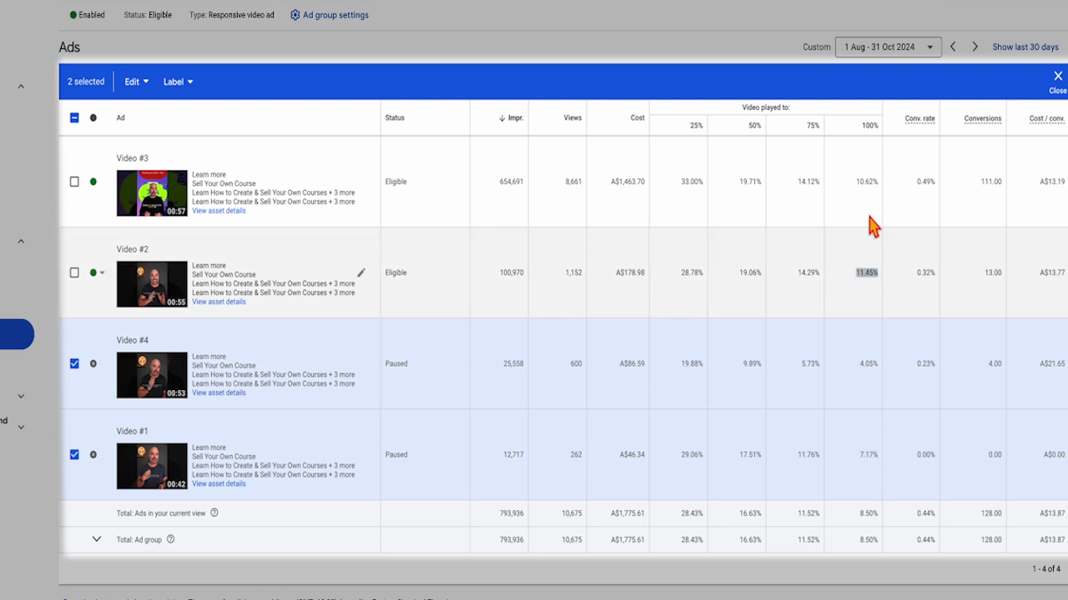
pyautogui.doubleClick(866, 181)
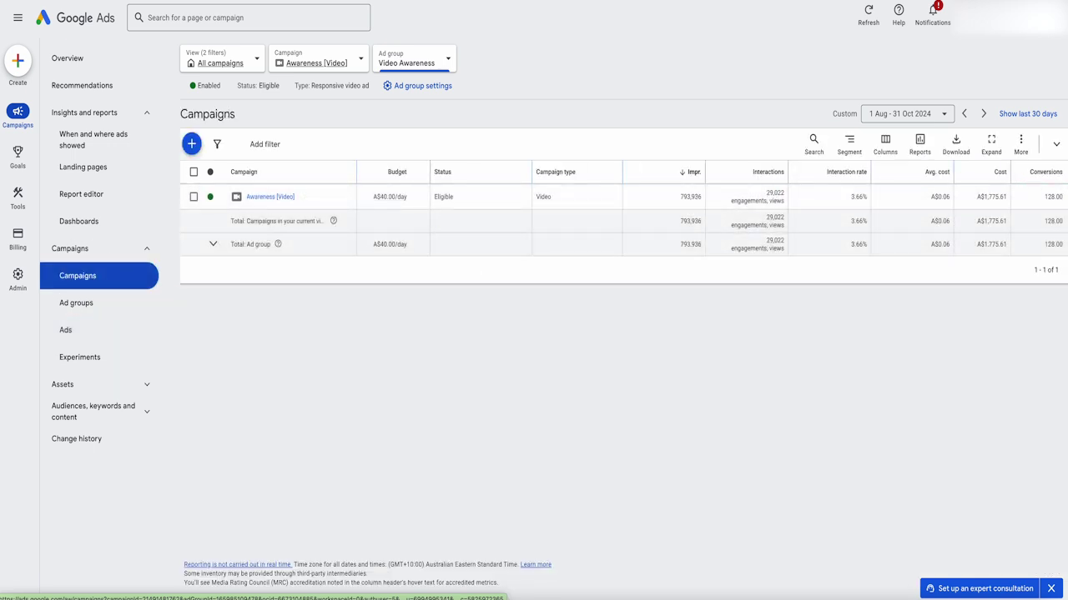
# Show the performance chart above the campaigns table for the Awareness [Video] campaign.
pyautogui.click(1056, 144)
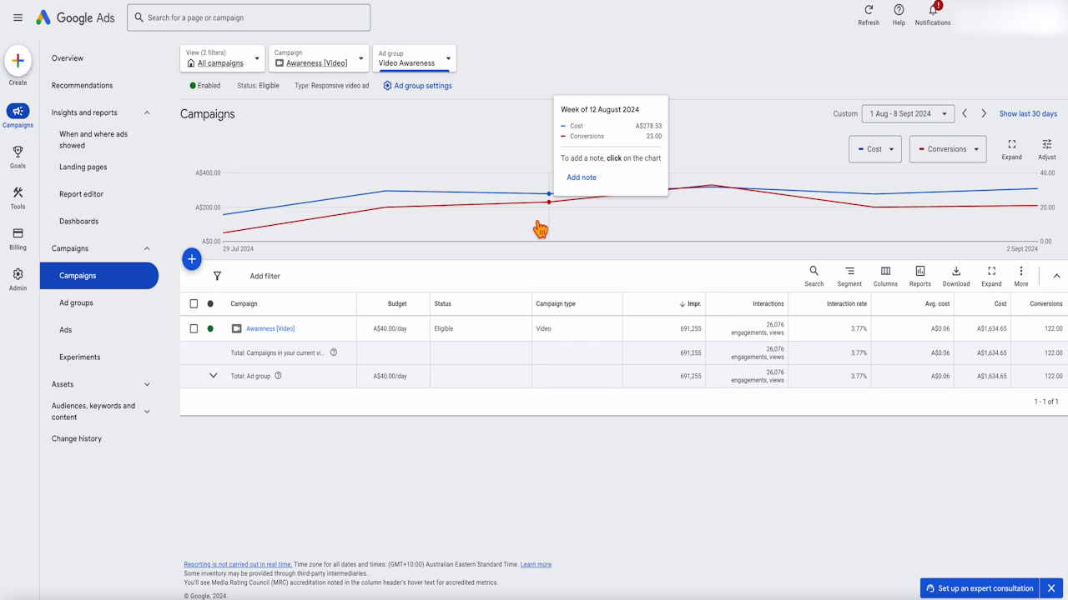
# Add the "Video played to: 25%, 50%, 75%, 100%" column to the ads table of the Video Masterclass Demand Gen ad group and examine it.
pyautogui.click(241, 77)
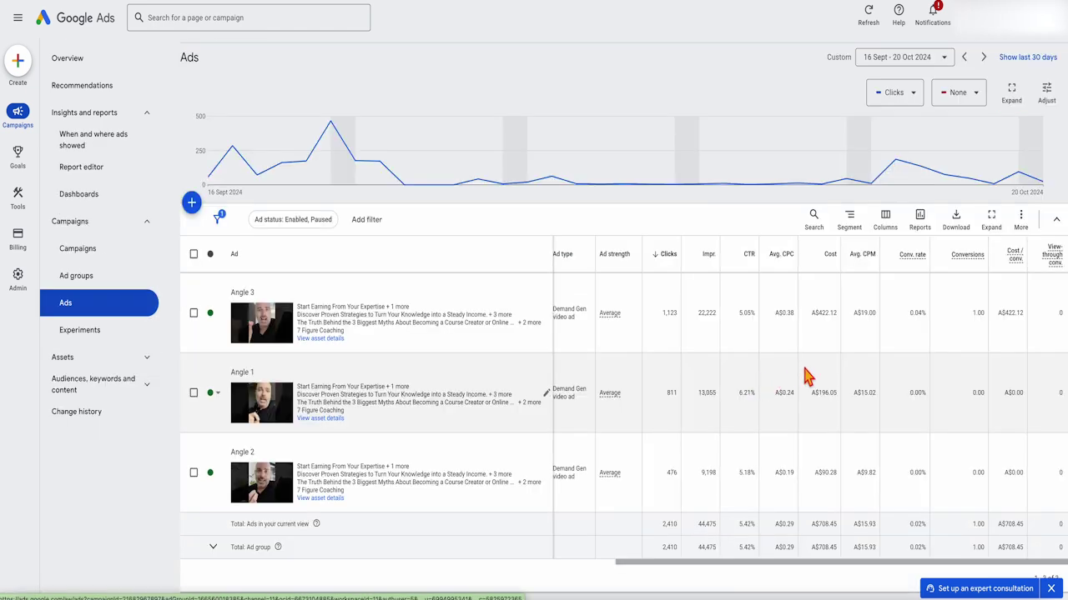
pyautogui.click(887, 227)
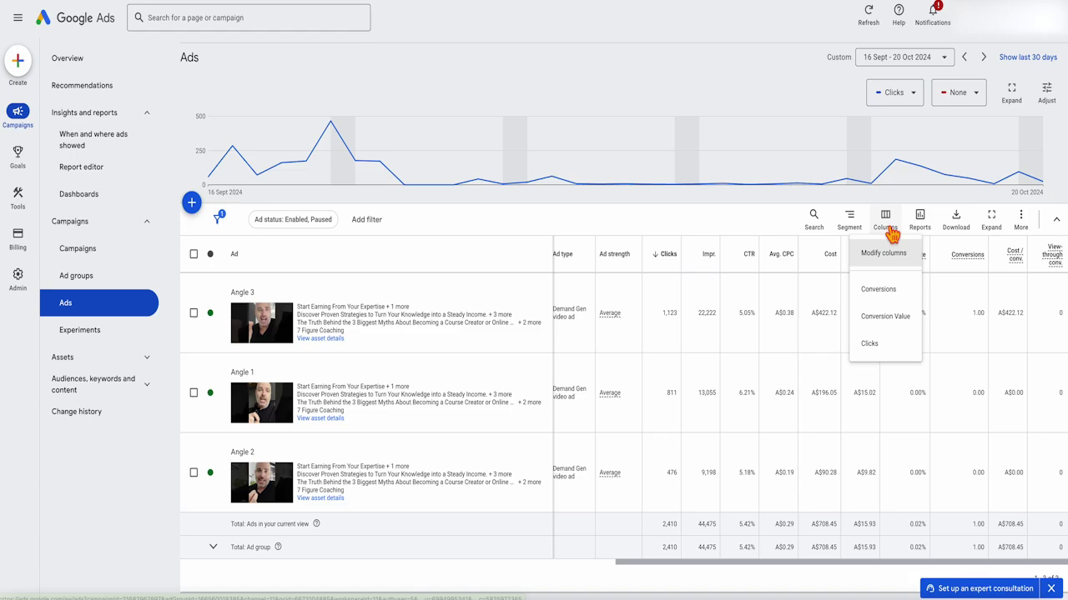
pyautogui.click(886, 255)
pyautogui.click(486, 584)
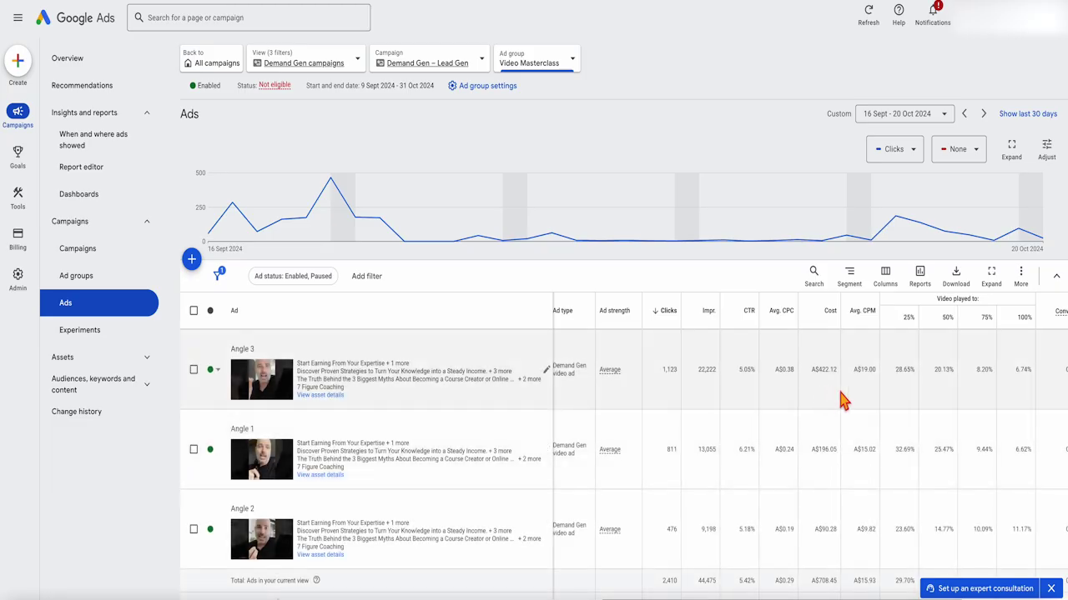
pyautogui.scroll(-2, 889, 428)
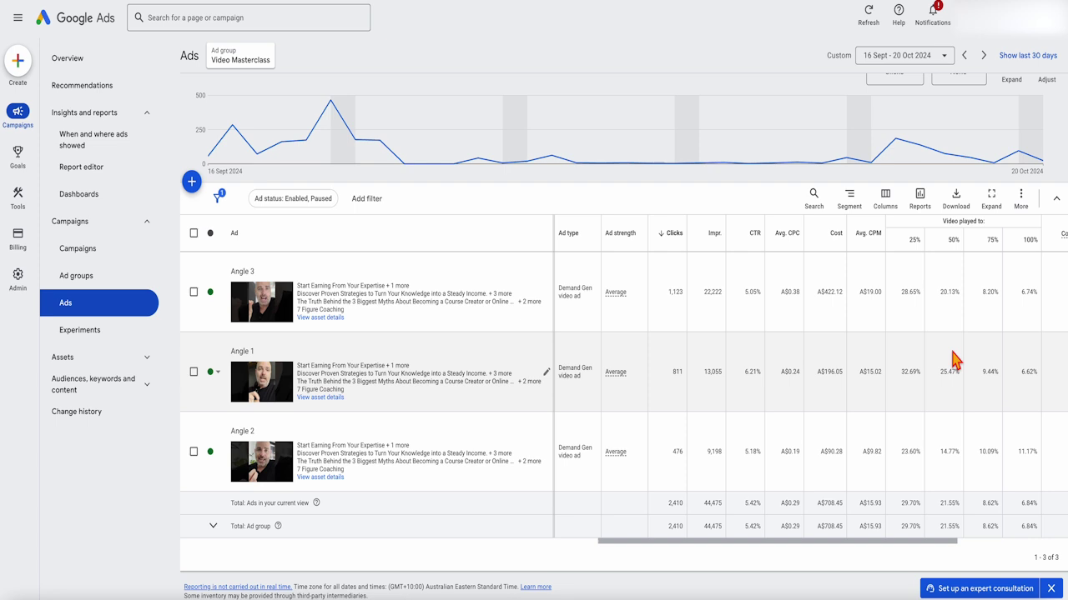
pyautogui.hscroll(3, 953, 359)
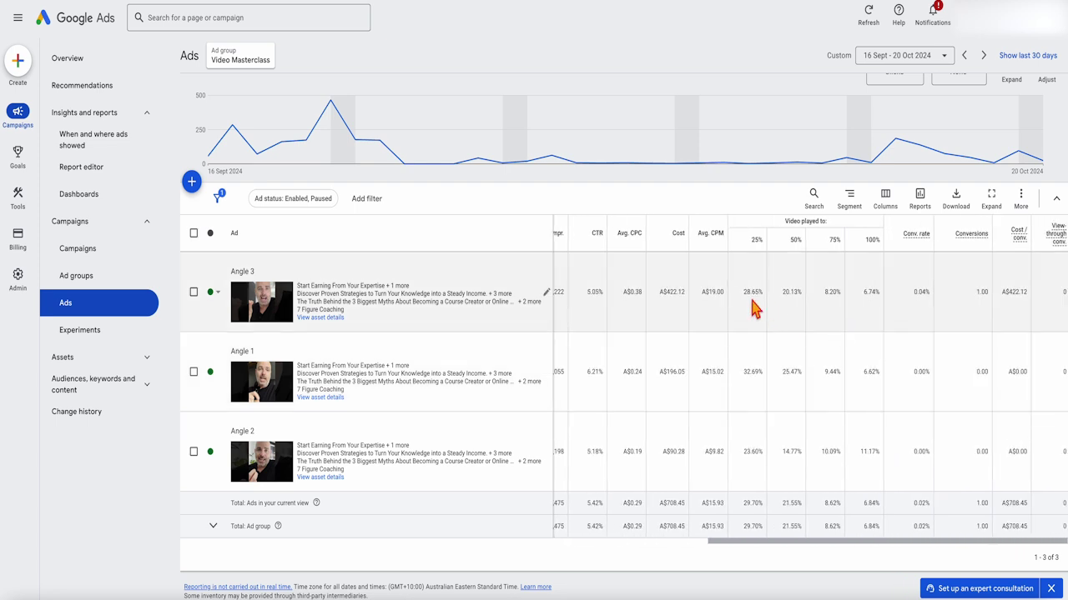